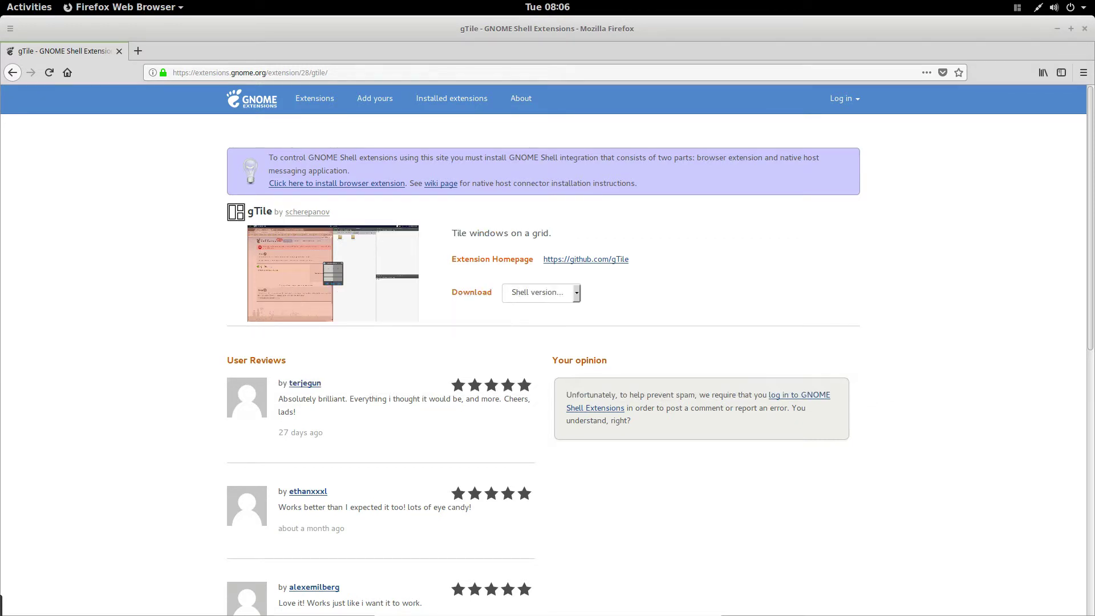
Step: Select the extension page address in Firefox, then move the Terminal window to the right
{"action": "left_click", "coordinate": [341, 73]}
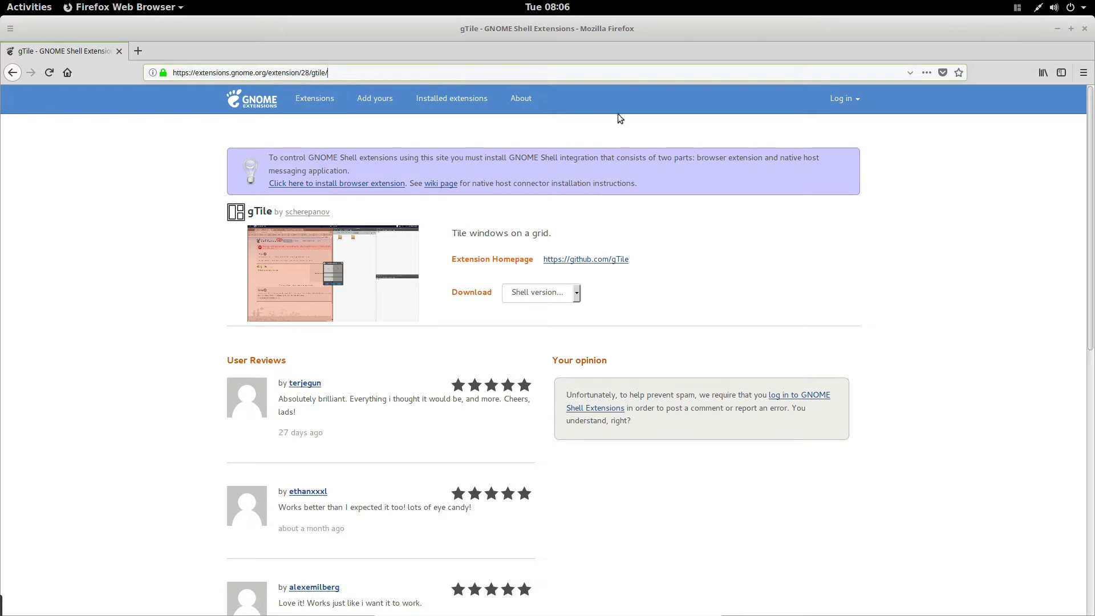
{"action": "left_click", "coordinate": [1056, 28]}
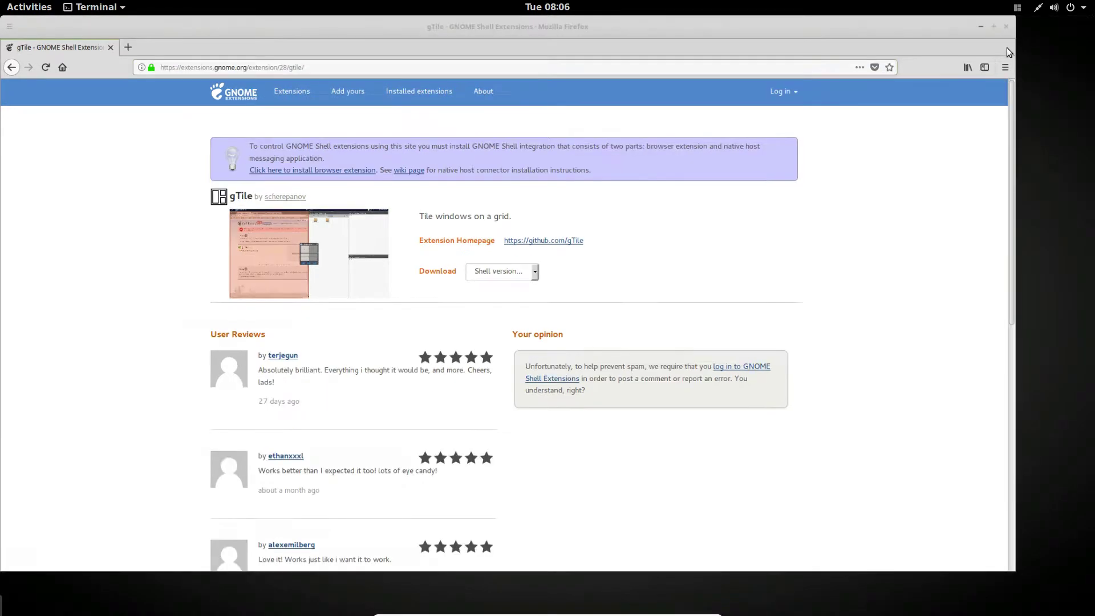
{"action": "left_click_drag", "start_coordinate": [250, 84], "coordinate": [880, 76]}
Step: Move Rhythmbox toward the centre and shift the Text Editor and Linux Mint help windows
{"action": "left_click_drag", "start_coordinate": [223, 239], "coordinate": [352, 203]}
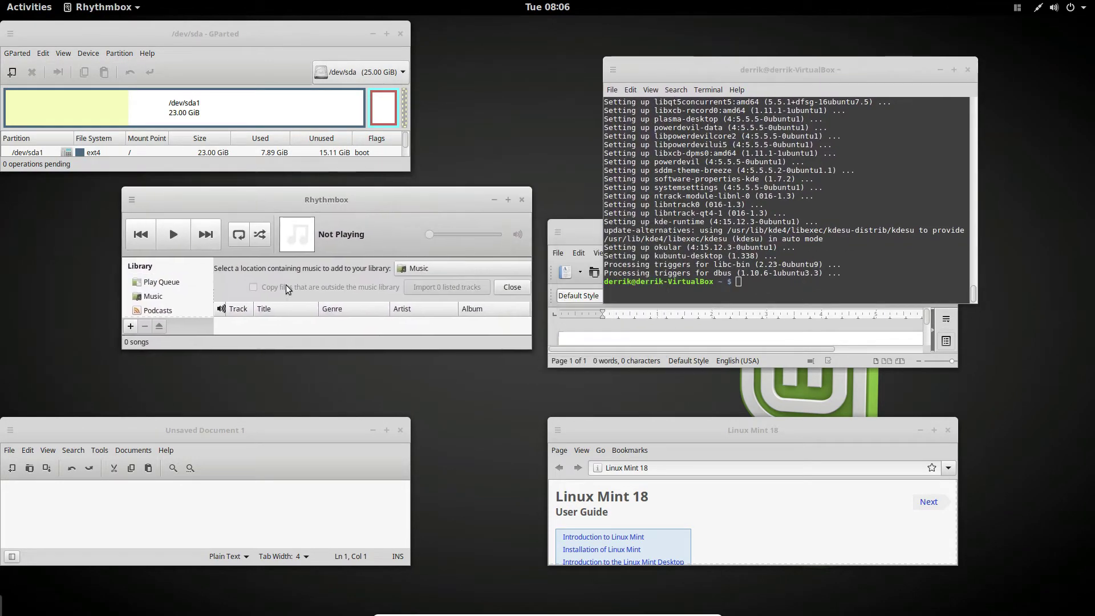
{"action": "left_click_drag", "start_coordinate": [216, 437], "coordinate": [328, 402]}
{"action": "left_click_drag", "start_coordinate": [708, 435], "coordinate": [723, 410]}
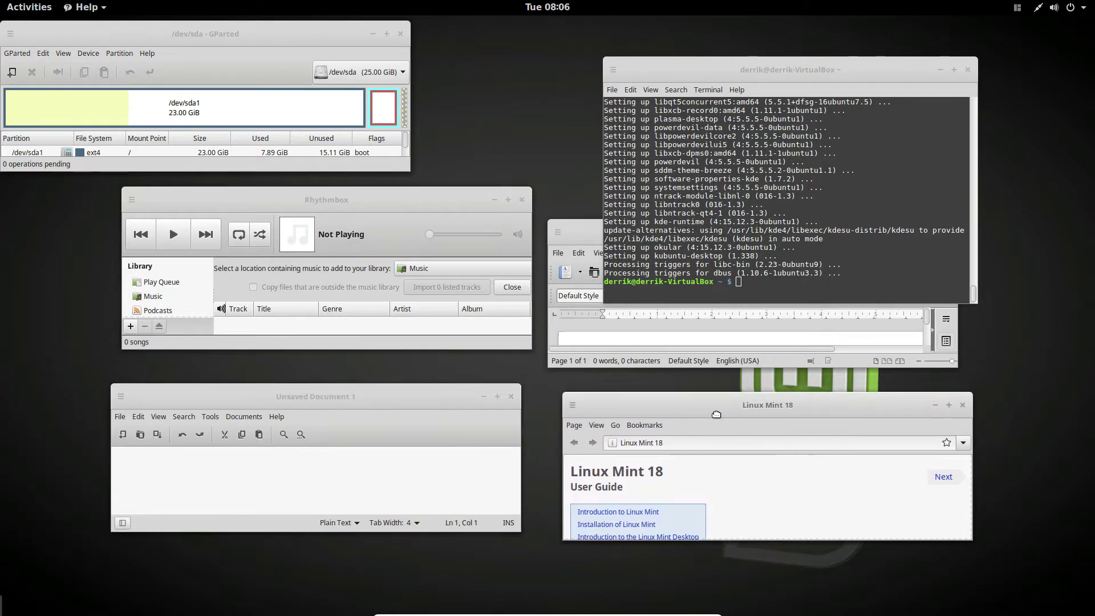
{"action": "left_click_drag", "start_coordinate": [381, 395], "coordinate": [330, 392]}
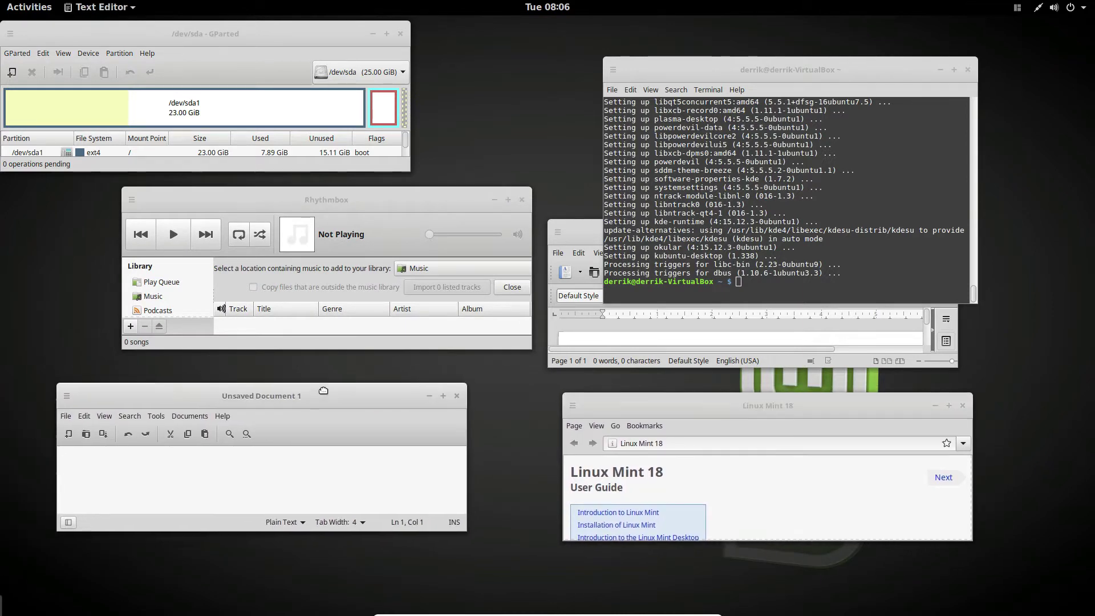
Step: Tile the Text Editor to a top-left 4x3 grid block, then move the Terminal to the top-right corner
{"action": "left_click", "coordinate": [1018, 8]}
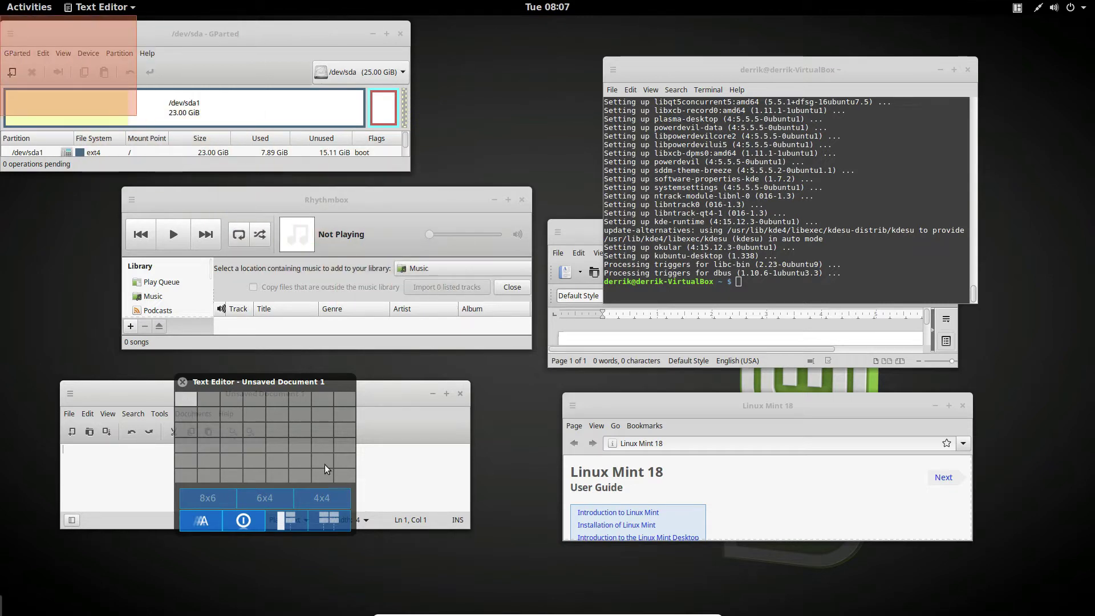
{"action": "left_click", "coordinate": [186, 398]}
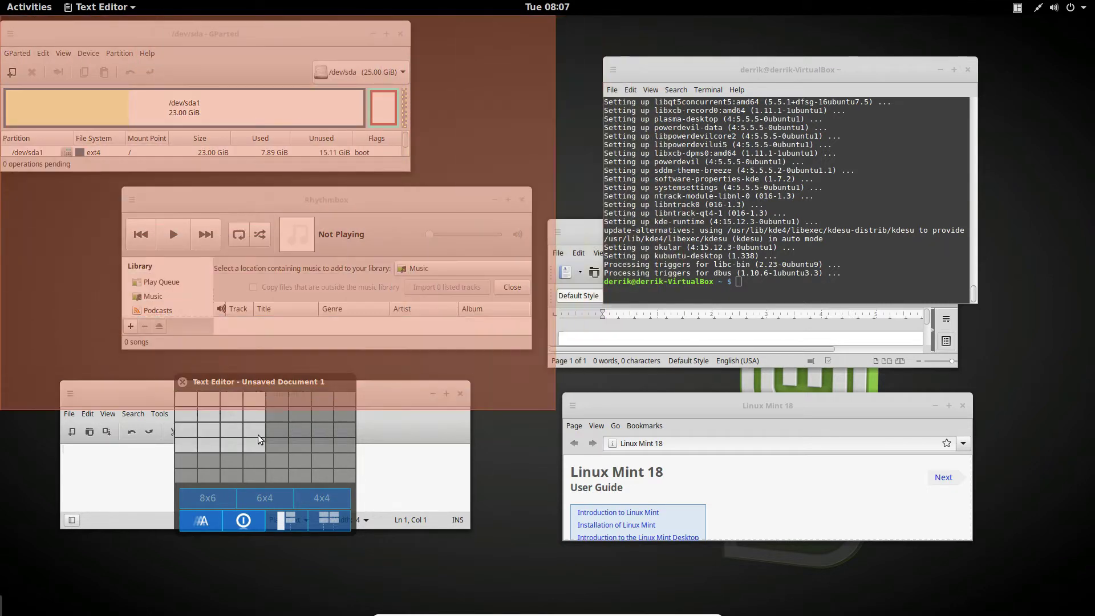
{"action": "left_click", "coordinate": [258, 436]}
{"action": "left_click_drag", "start_coordinate": [362, 32], "coordinate": [283, 156]}
{"action": "left_click", "coordinate": [1018, 8]}
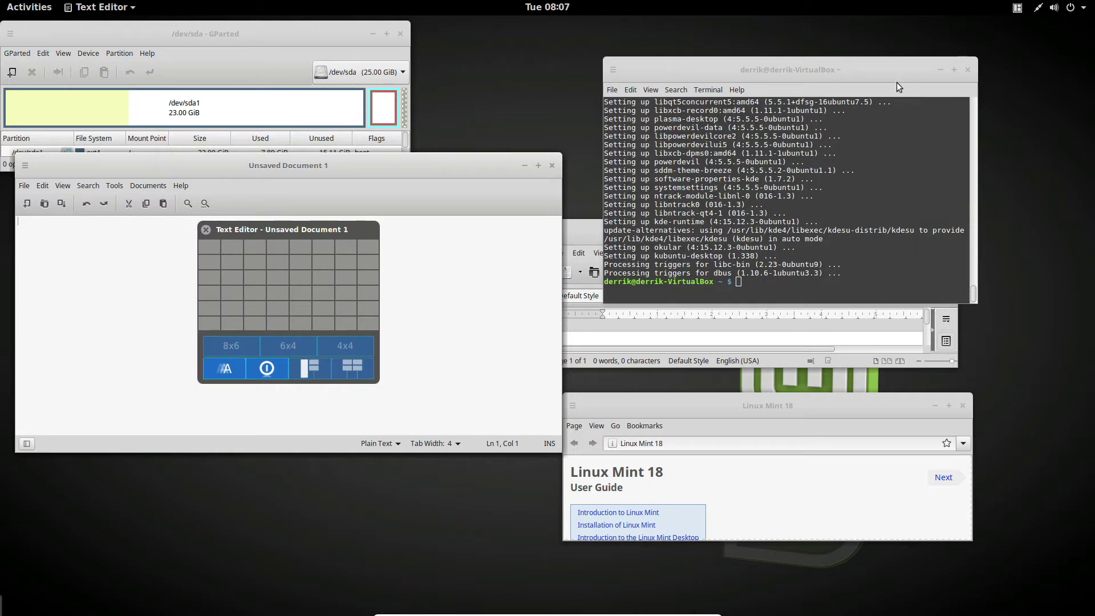
{"action": "left_click_drag", "start_coordinate": [900, 86], "coordinate": [901, 28]}
Step: Tile the Terminal to the right side of the screen and switch gTile's grid to 6x4
{"action": "left_click", "coordinate": [869, 119]}
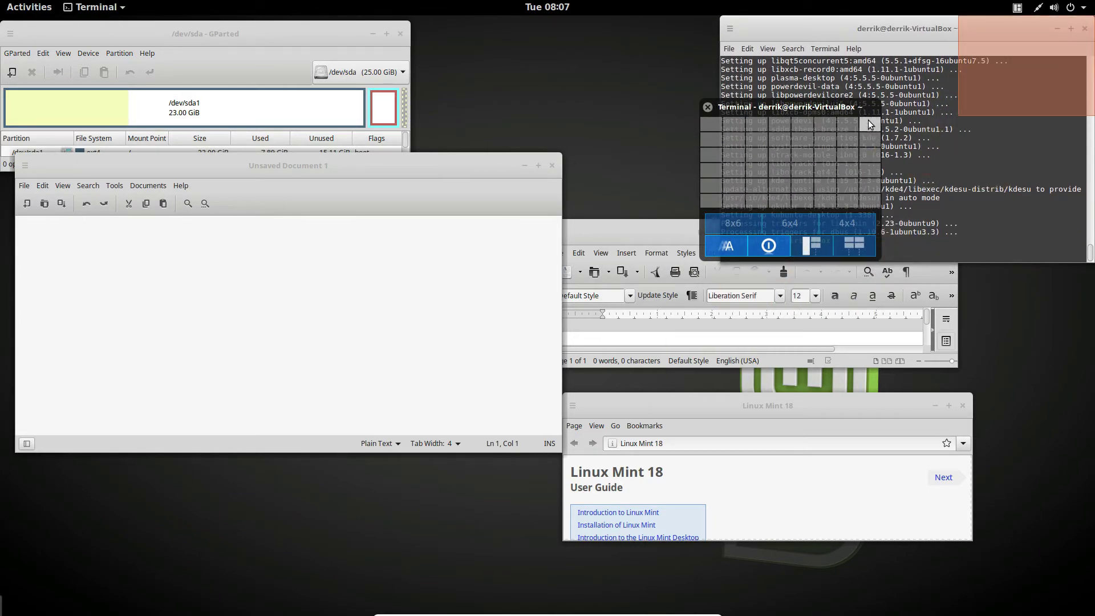
{"action": "left_click", "coordinate": [843, 172]}
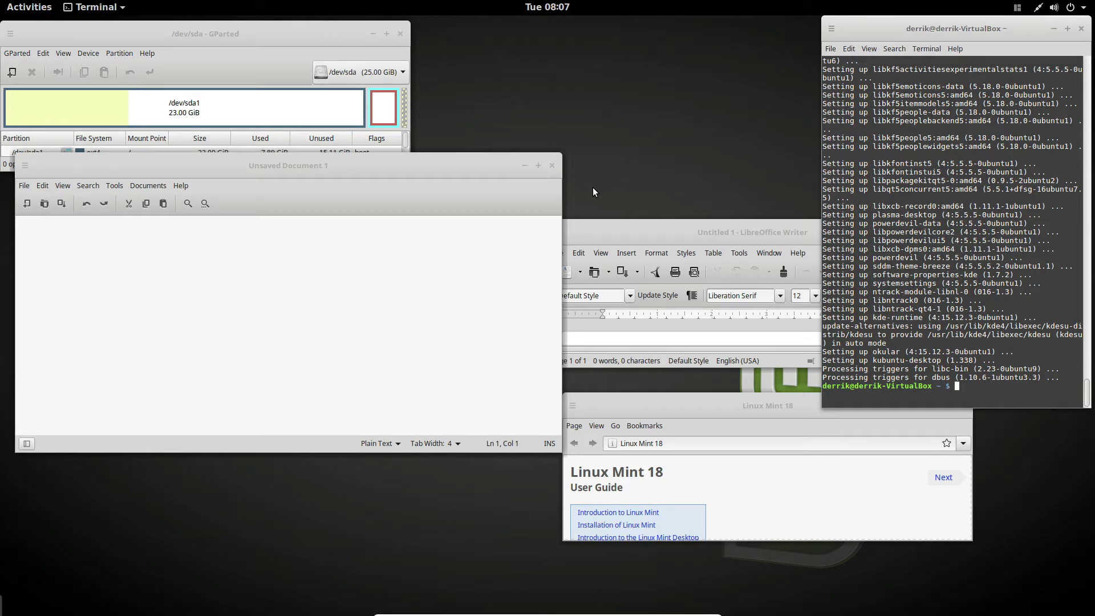
{"action": "left_click", "coordinate": [1017, 7]}
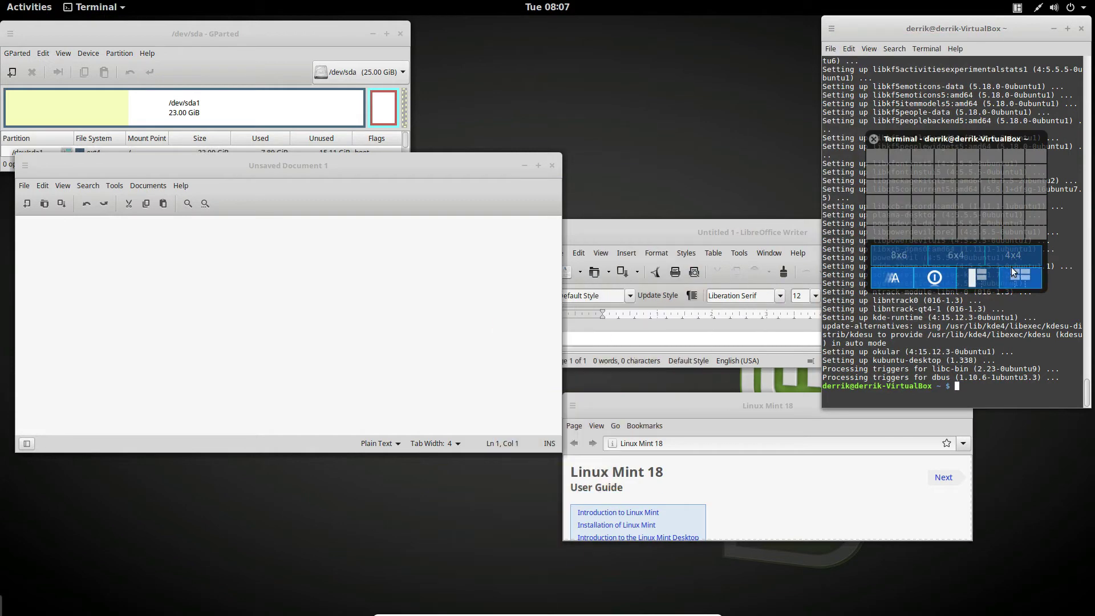
{"action": "left_click", "coordinate": [957, 257]}
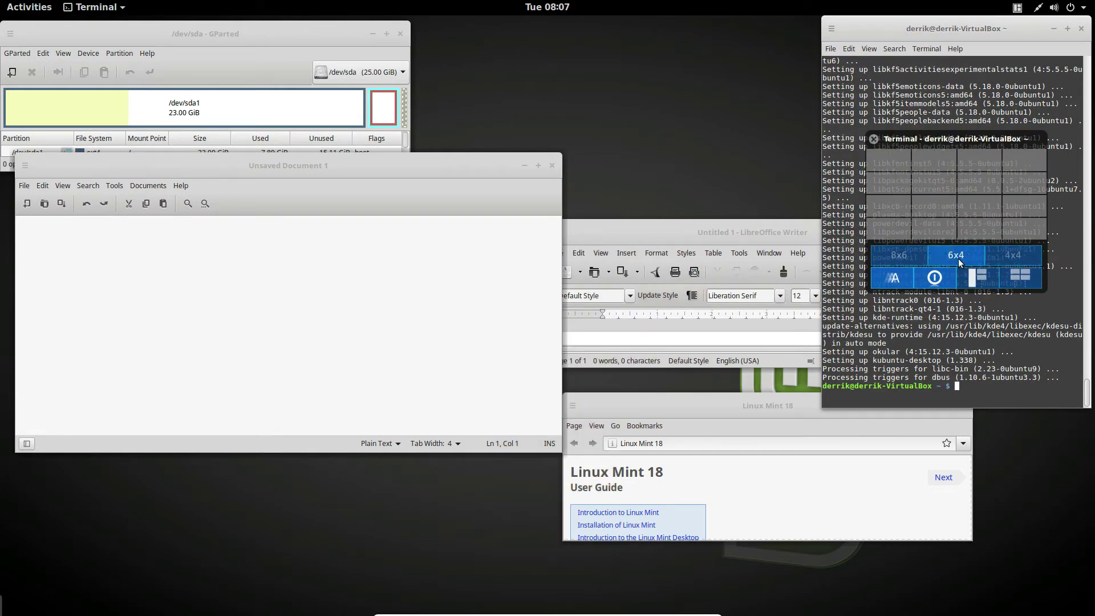
Step: Tile the Terminal down the right column, then across the top-middle grid cells
{"action": "left_click", "coordinate": [1031, 150]}
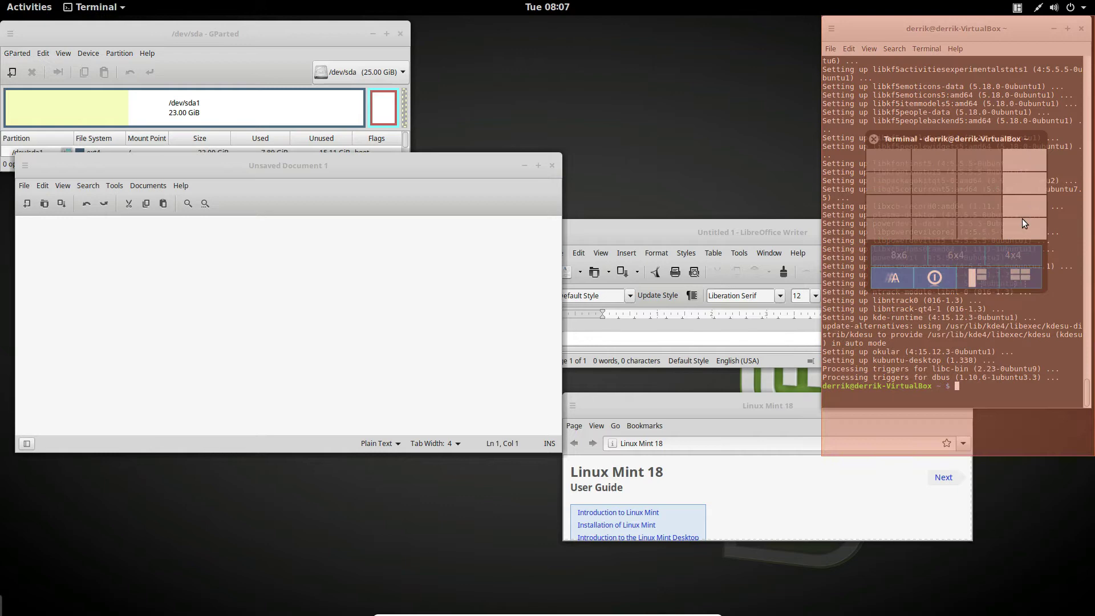
{"action": "left_click", "coordinate": [1023, 219]}
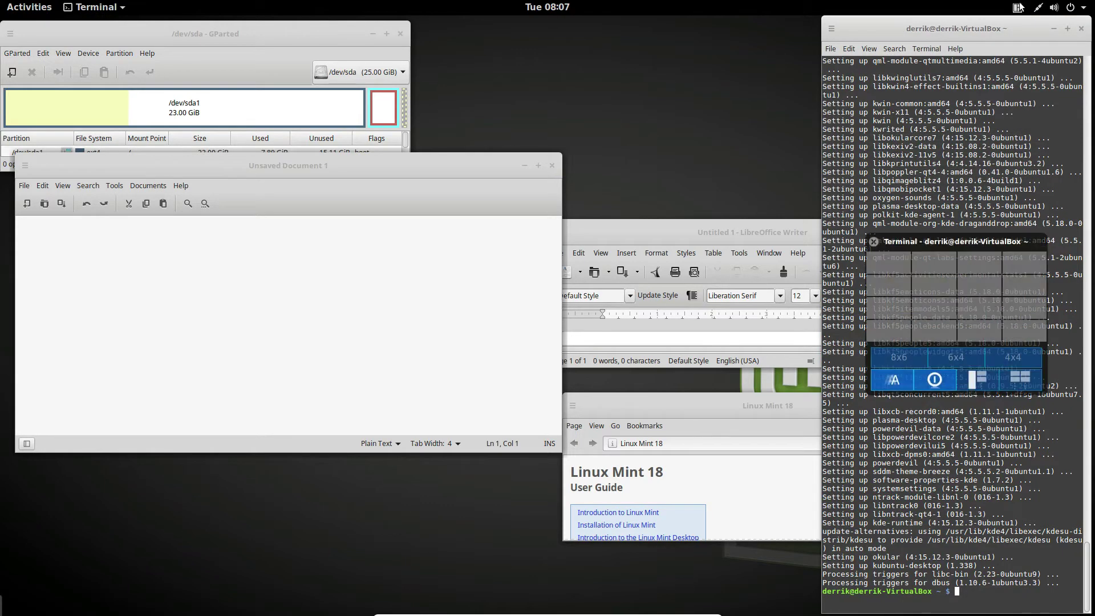
{"action": "left_click", "coordinate": [970, 266]}
{"action": "left_click", "coordinate": [930, 296]}
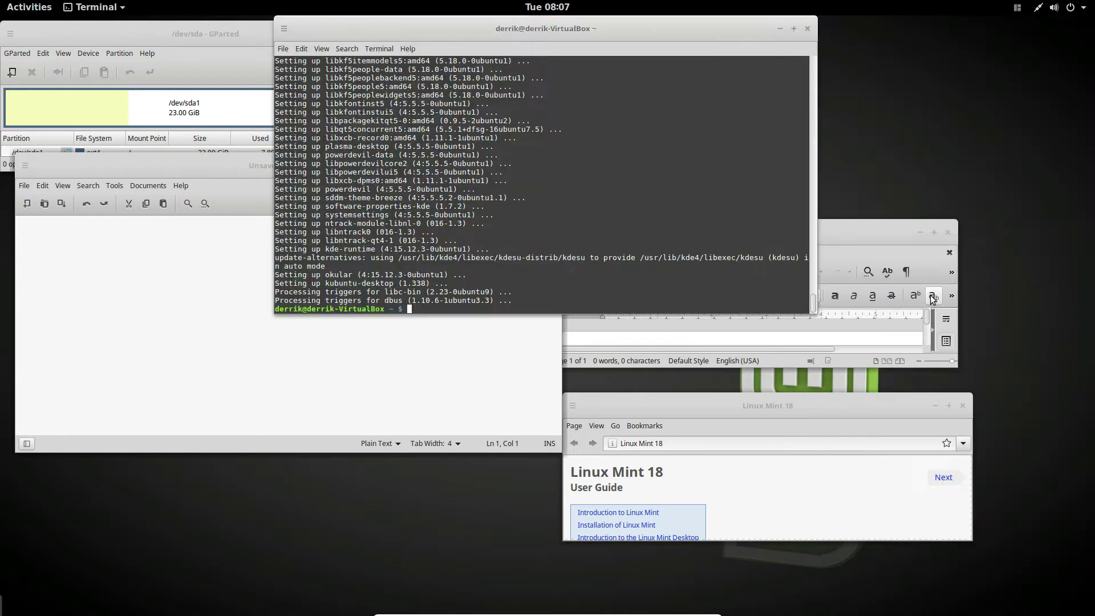
Step: Auto-tile with the Terminal filling the left half, then auto-tile all six windows into a two-by-three grid
{"action": "left_click", "coordinate": [1019, 5]}
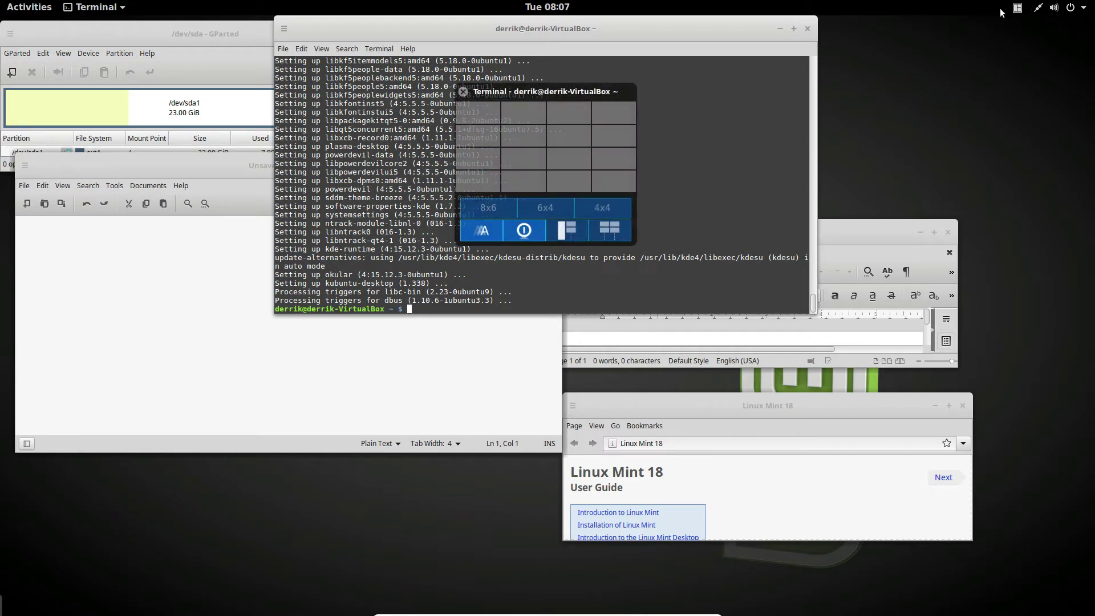
{"action": "left_click", "coordinate": [562, 225]}
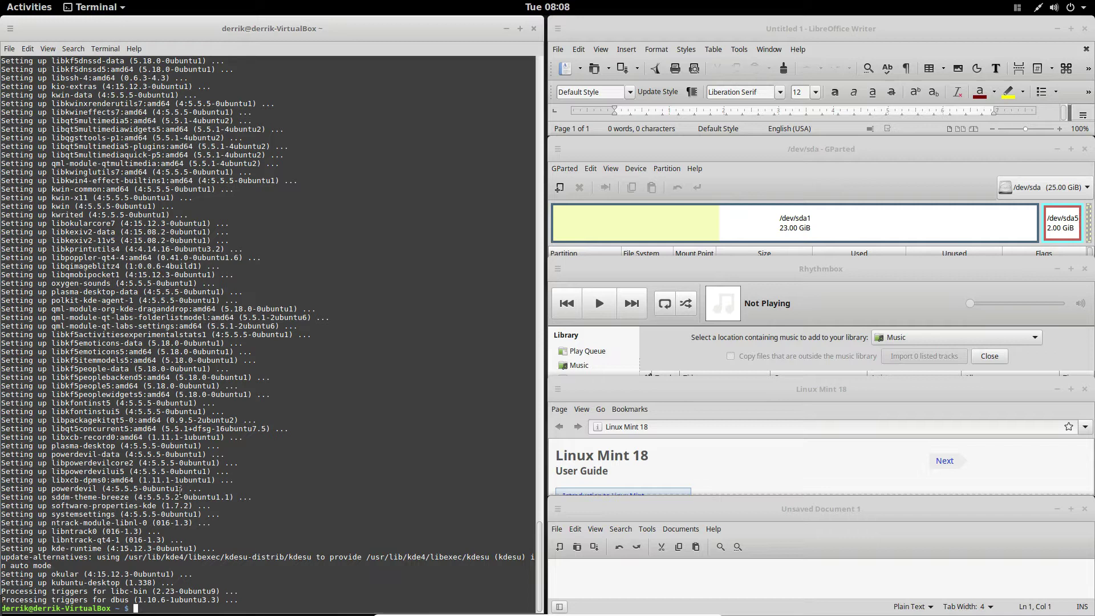
{"action": "left_click", "coordinate": [1017, 7]}
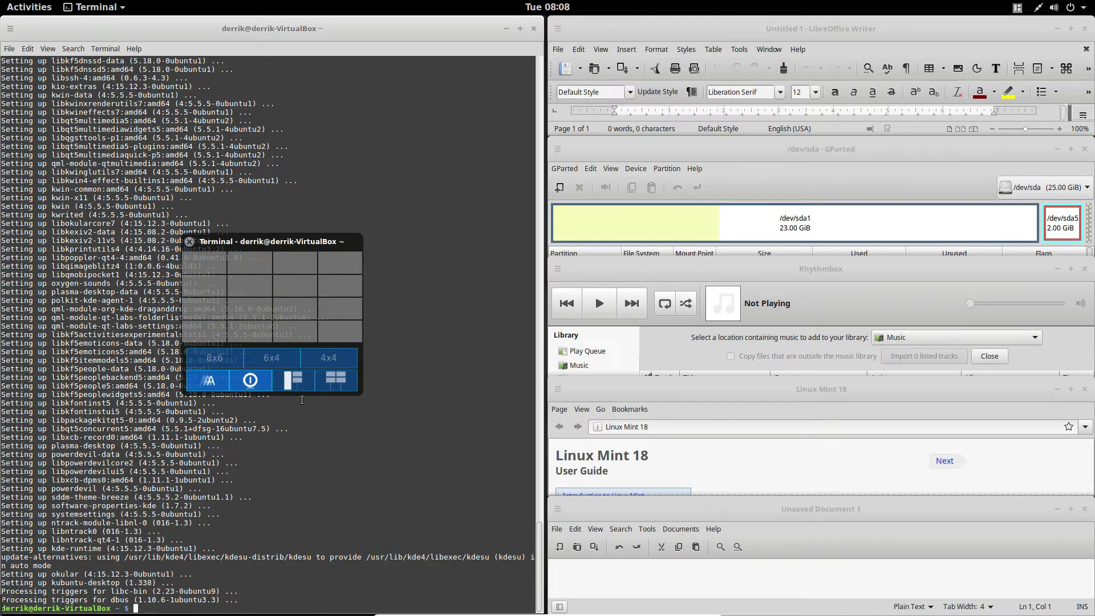
{"action": "left_click", "coordinate": [335, 380]}
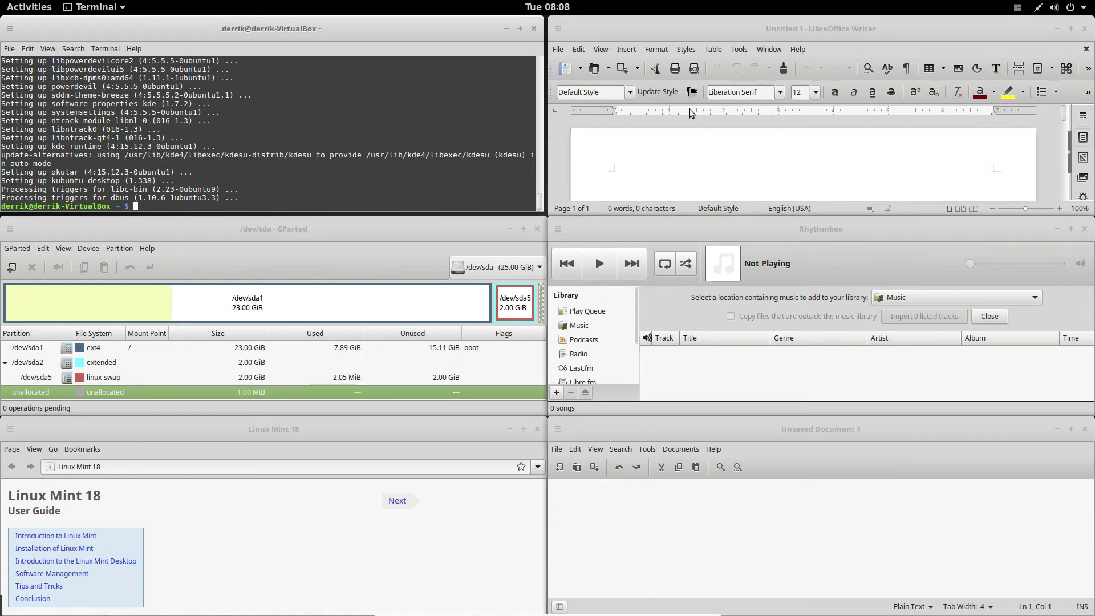
Step: Open the gTile grid and make it target the LibreOffice Writer window
{"action": "left_click", "coordinate": [1017, 7]}
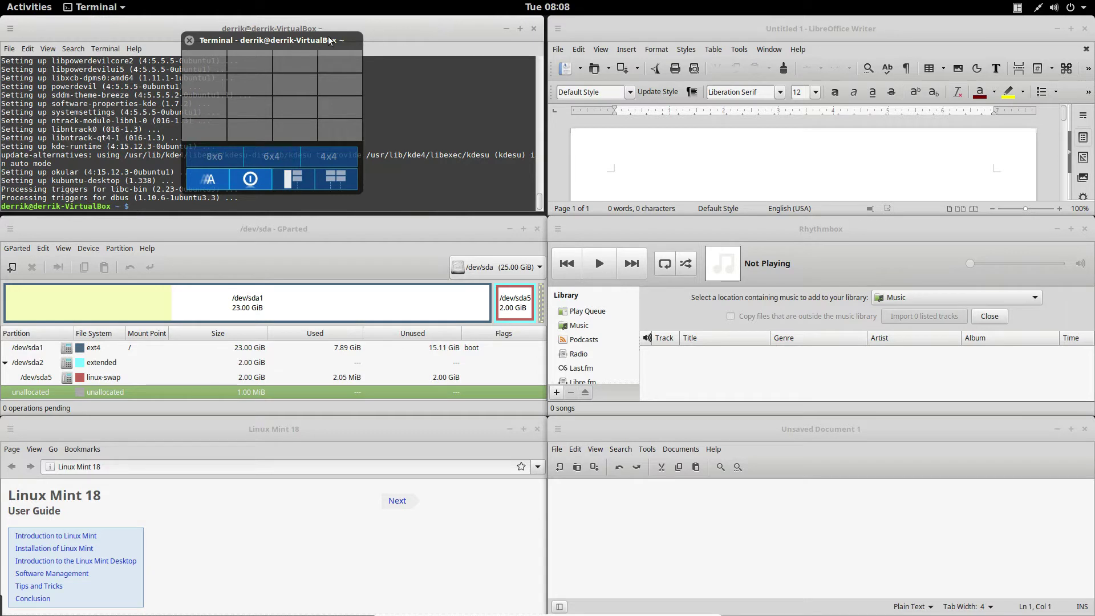
{"action": "left_click", "coordinate": [777, 35]}
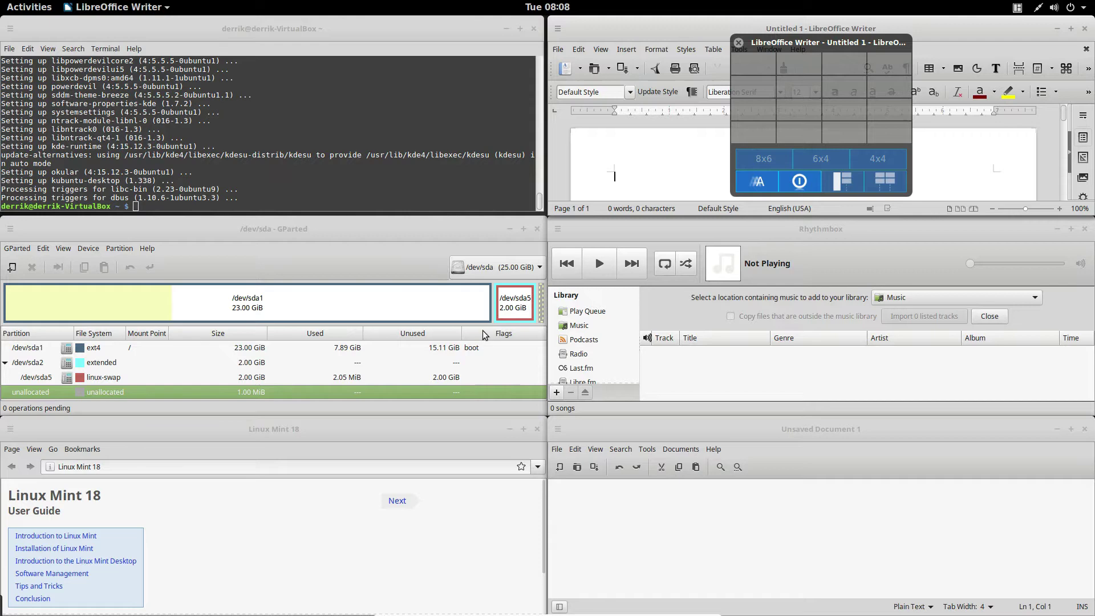
Step: Close the Linux Mint help and Text Editor windows, then auto-tile the remaining four into quarters
{"action": "left_click", "coordinate": [537, 429]}
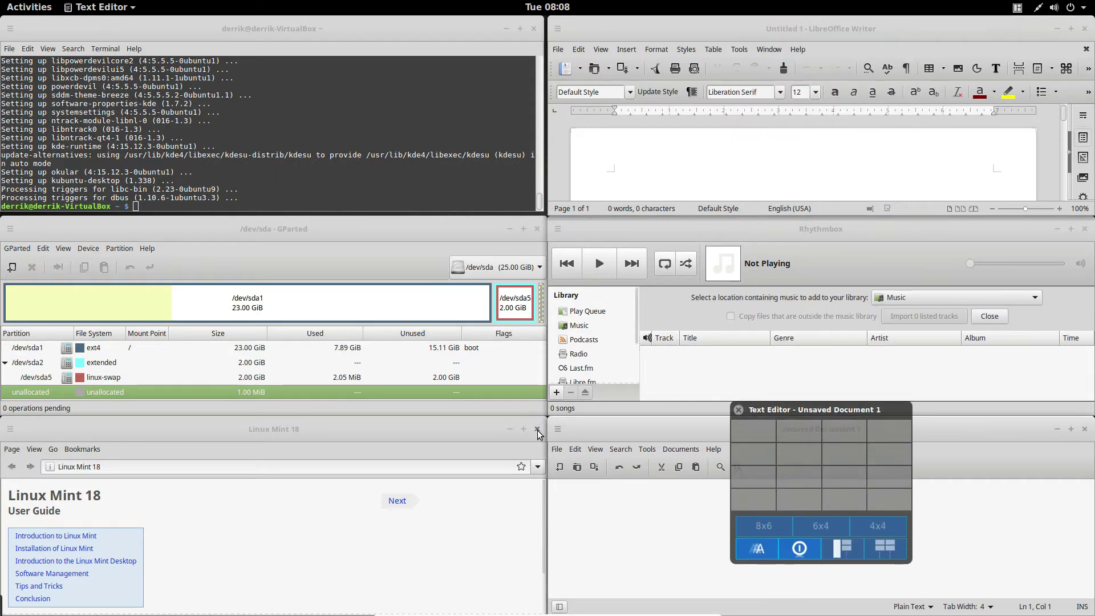
{"action": "key", "text": "Escape"}
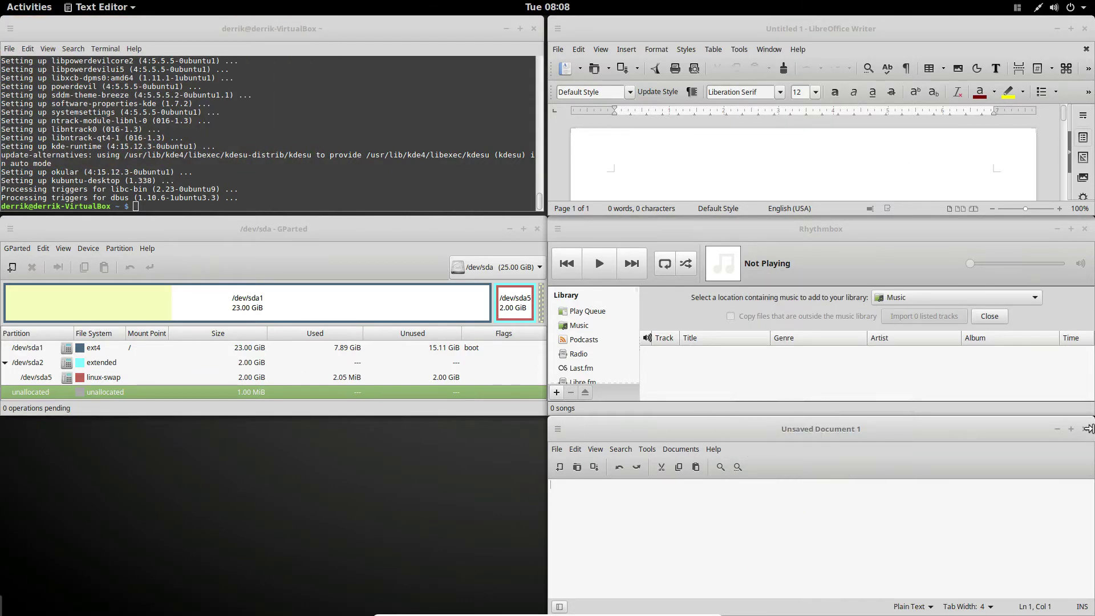
{"action": "key", "text": "ctrl+q"}
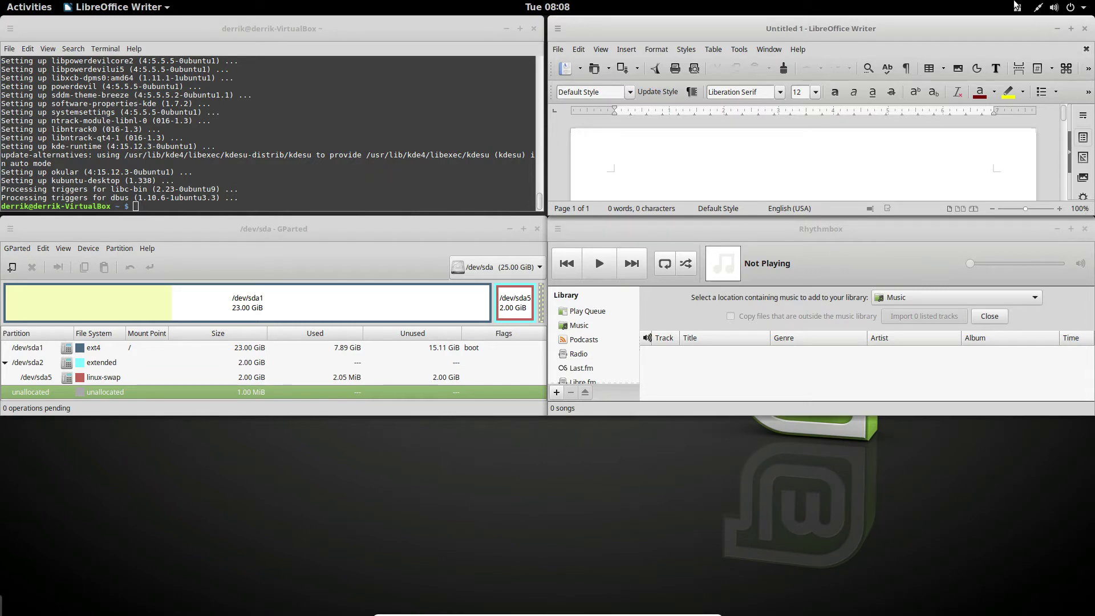
{"action": "left_click", "coordinate": [1017, 7]}
{"action": "left_click", "coordinate": [877, 171]}
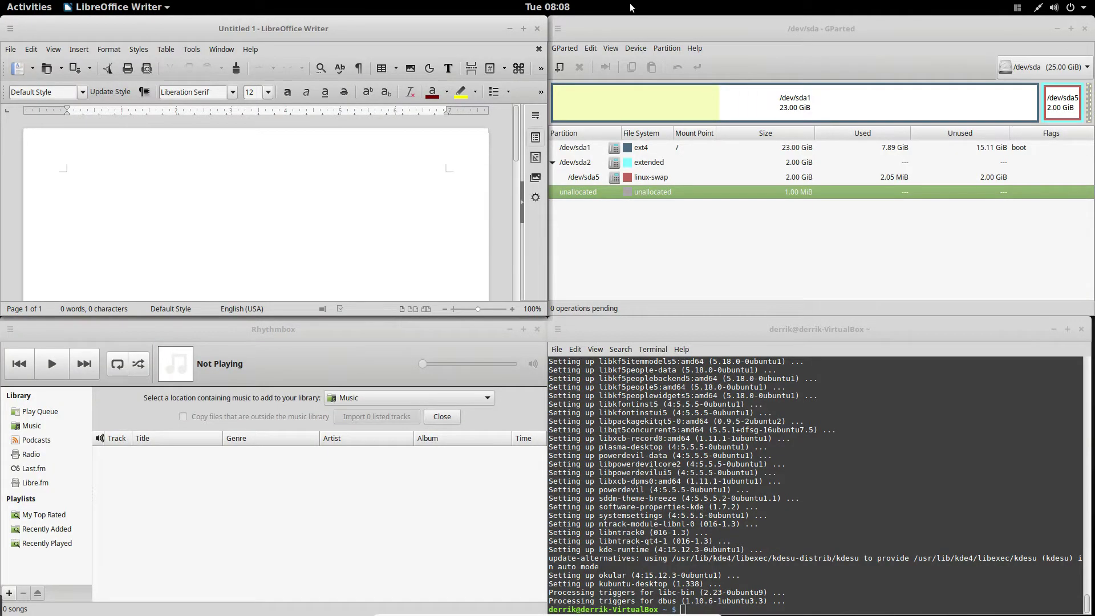
Step: Close LibreOffice Writer, tile the terminal to the top-left quarter, then stretch it over the full left half
{"action": "left_click", "coordinate": [537, 28]}
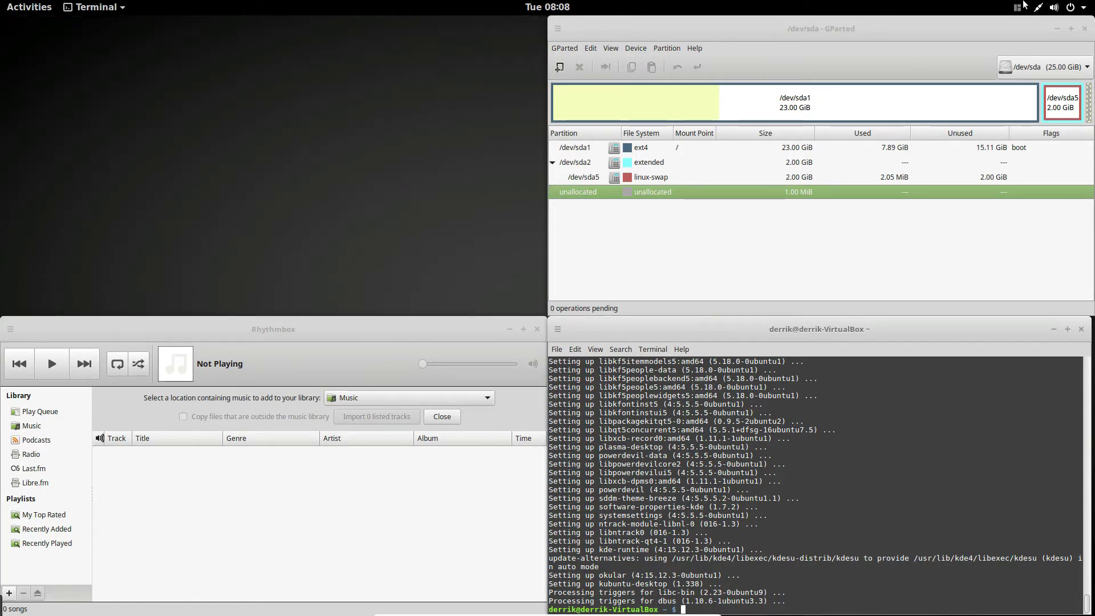
{"action": "left_click", "coordinate": [1016, 7]}
{"action": "left_click", "coordinate": [876, 529]}
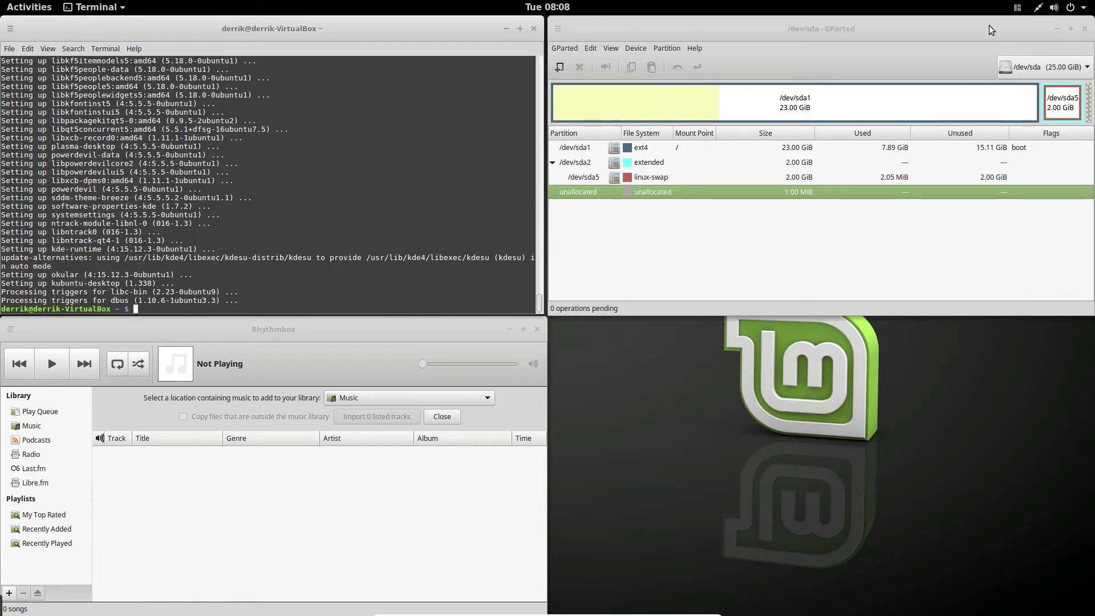
{"action": "left_click", "coordinate": [1017, 8]}
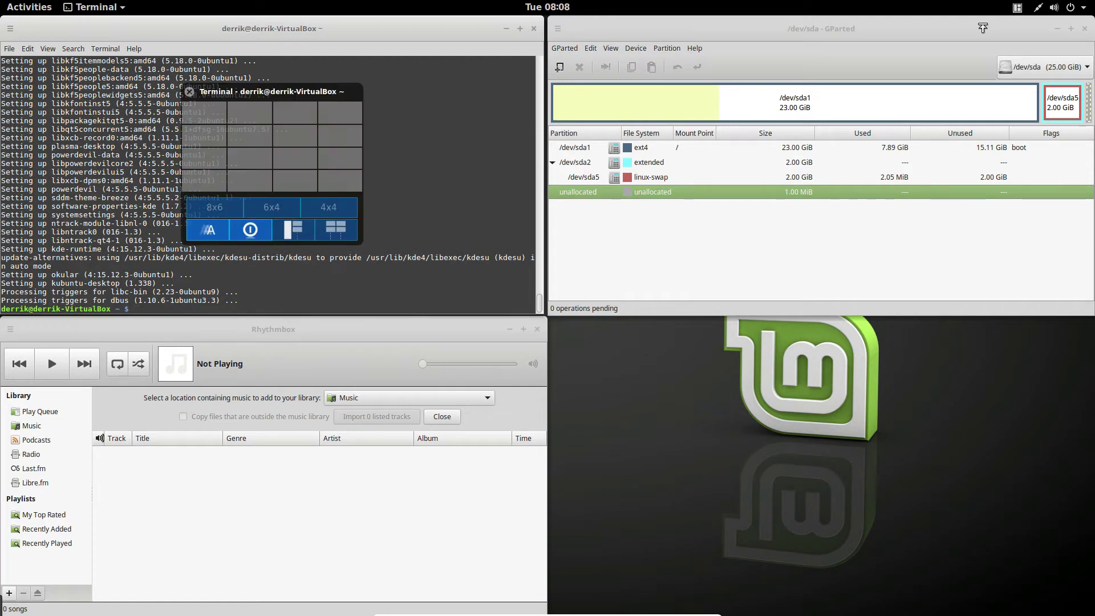
{"action": "left_click", "coordinate": [289, 235]}
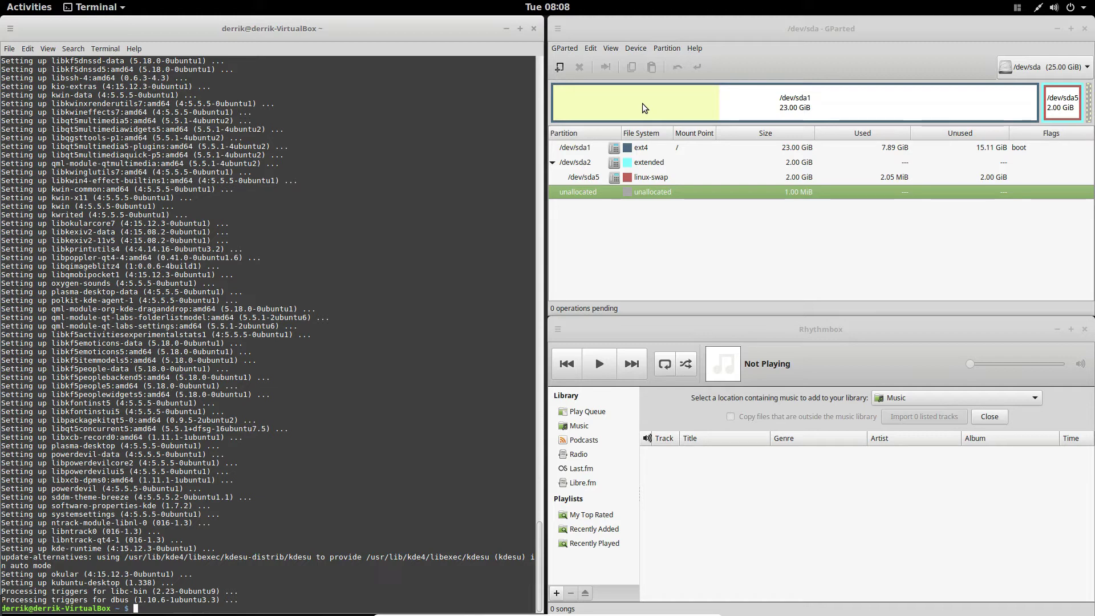
Step: Minimize the terminal, GParted and Rhythmbox windows one after another
{"action": "left_click", "coordinate": [506, 29]}
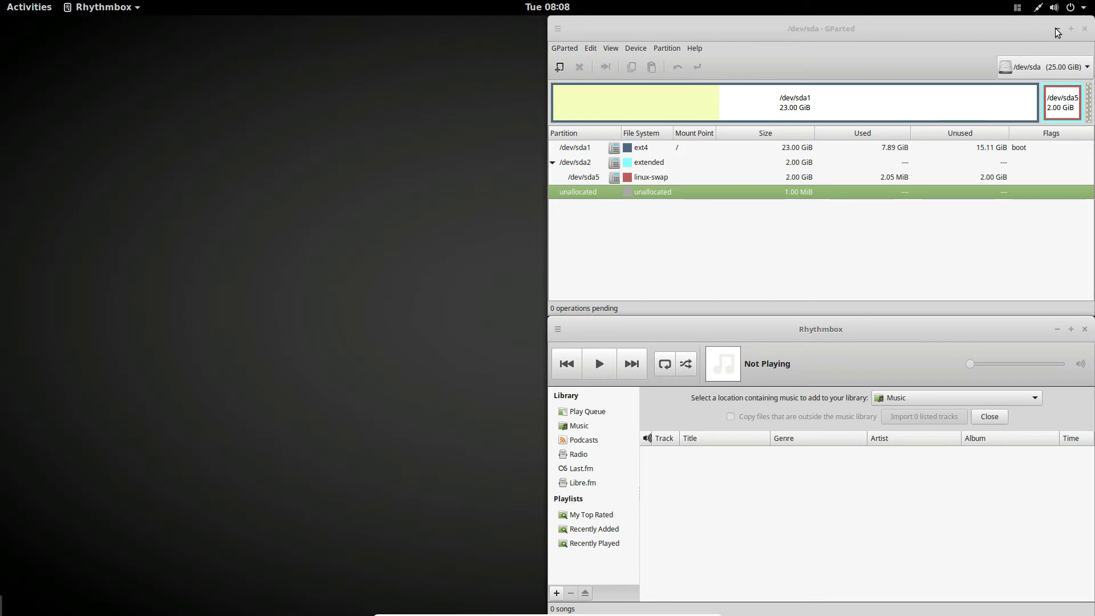
{"action": "left_click", "coordinate": [1056, 30]}
{"action": "left_click", "coordinate": [1057, 330]}
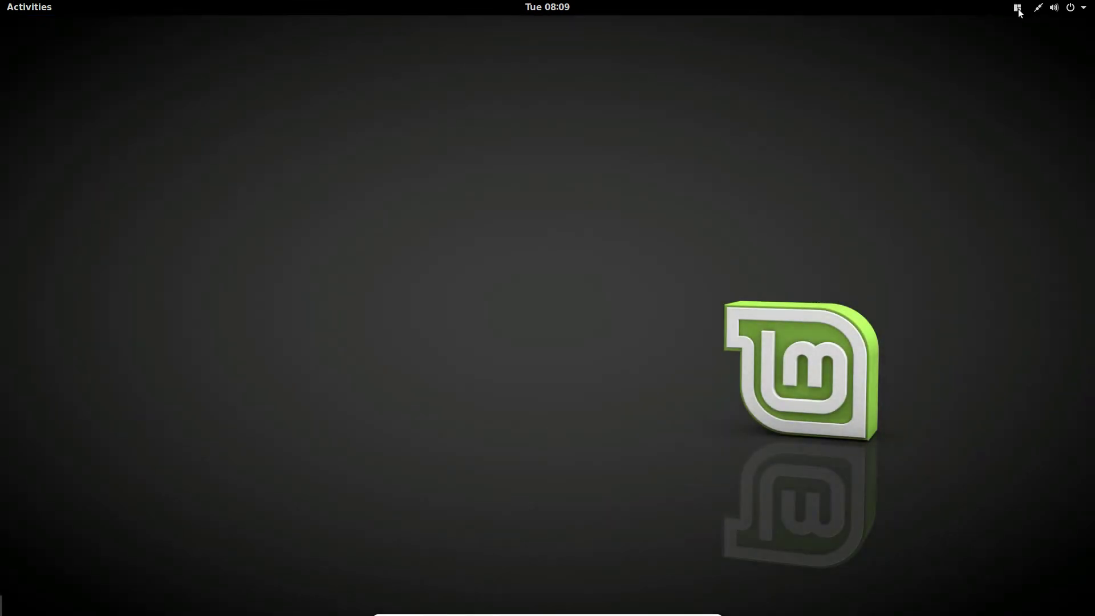
Step: Bring Firefox back from the overview, tile it lower-right, then tile it to the full-height right half
{"action": "key", "text": "super"}
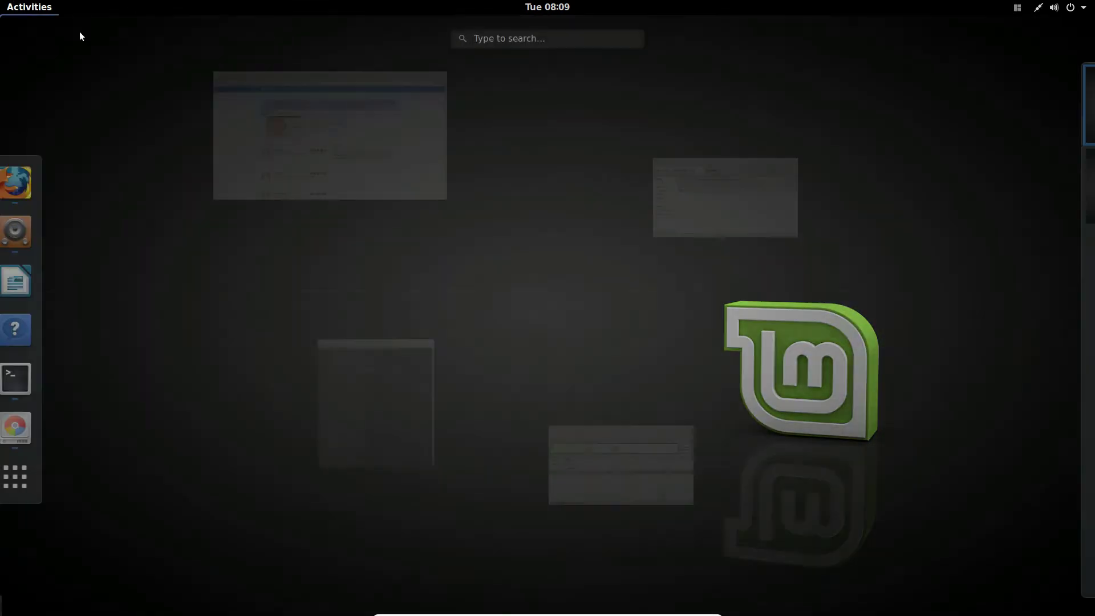
{"action": "left_click", "coordinate": [384, 173]}
{"action": "left_click", "coordinate": [1019, 8]}
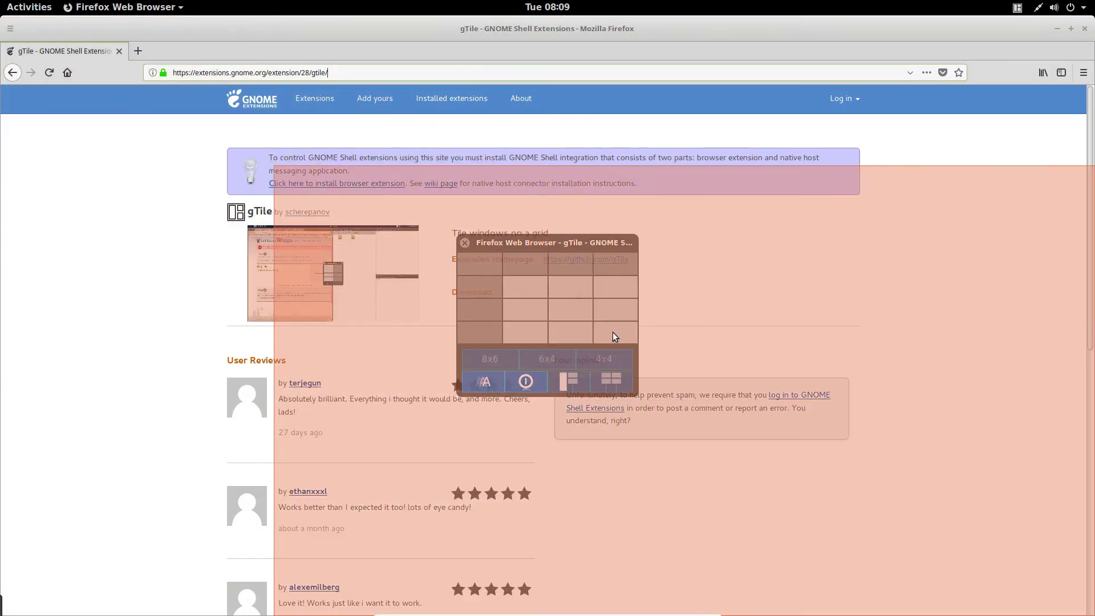
{"action": "left_click", "coordinate": [613, 332]}
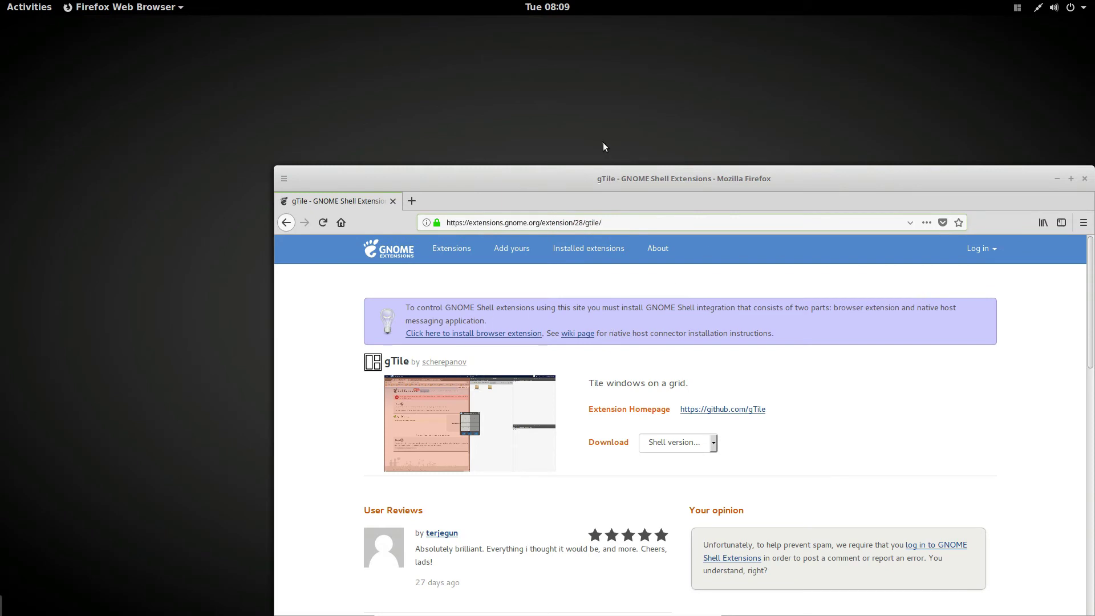
{"action": "key", "text": "super+Return"}
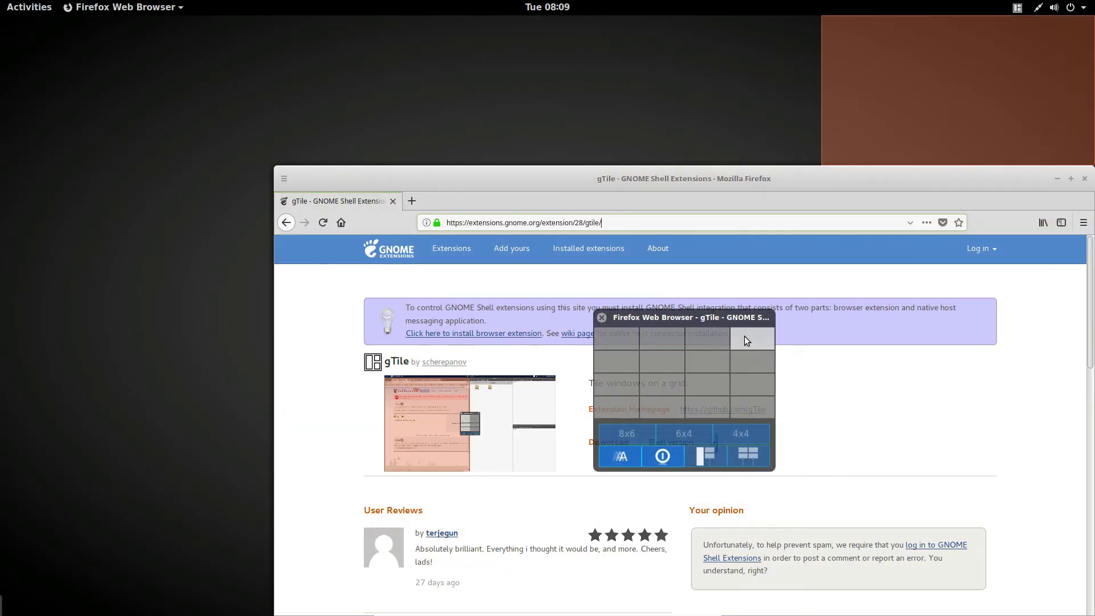
{"action": "left_click", "coordinate": [699, 409]}
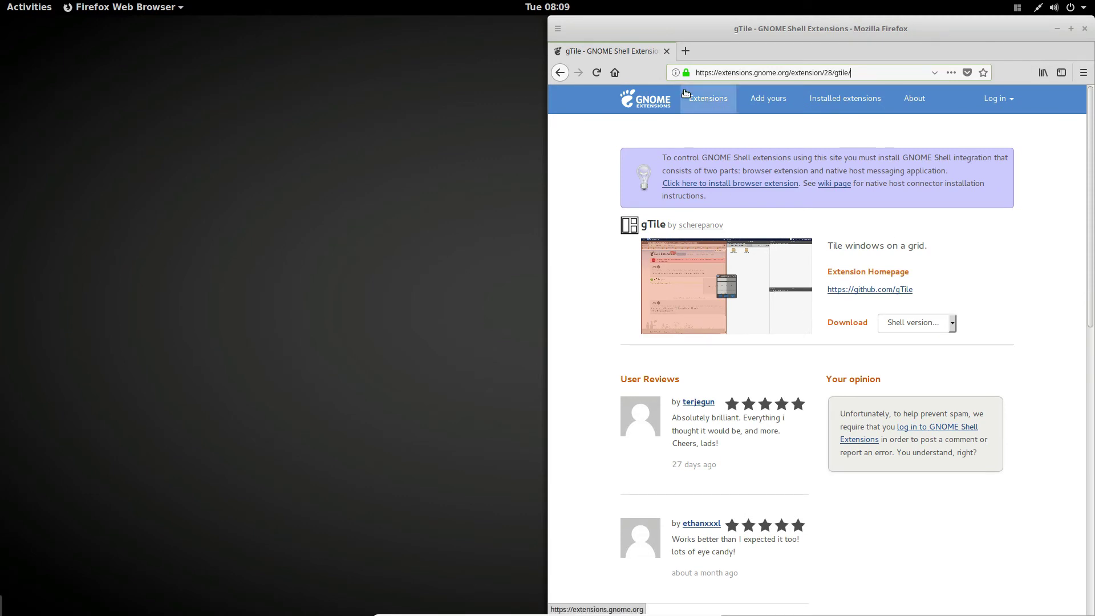
Step: Bring the terminal forward from the overview and tile it into the top-left quarter
{"action": "left_click", "coordinate": [29, 7]}
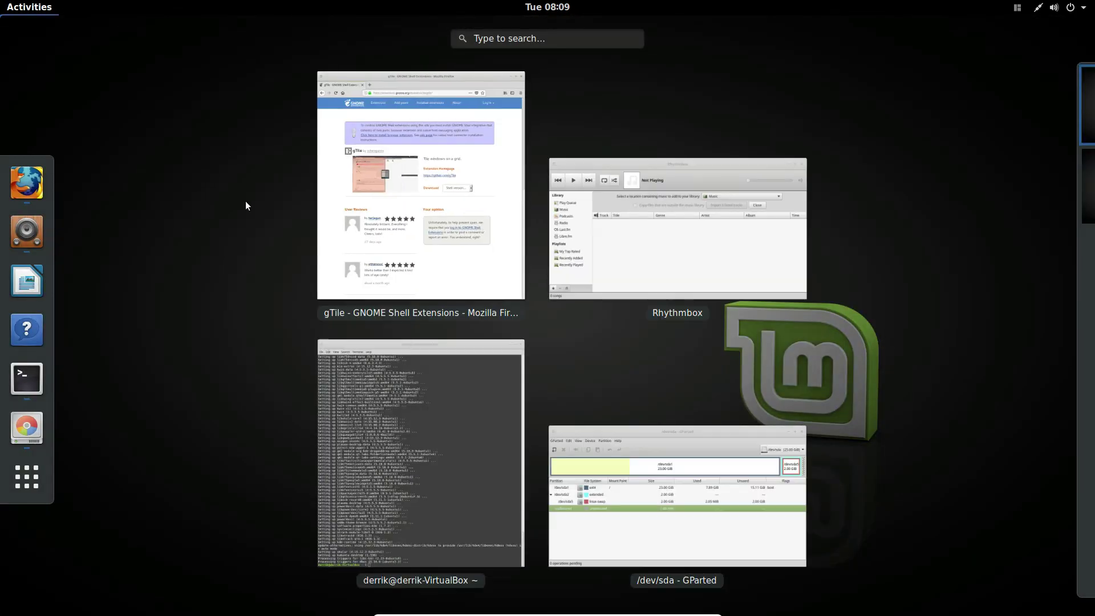
{"action": "left_click", "coordinate": [469, 441]}
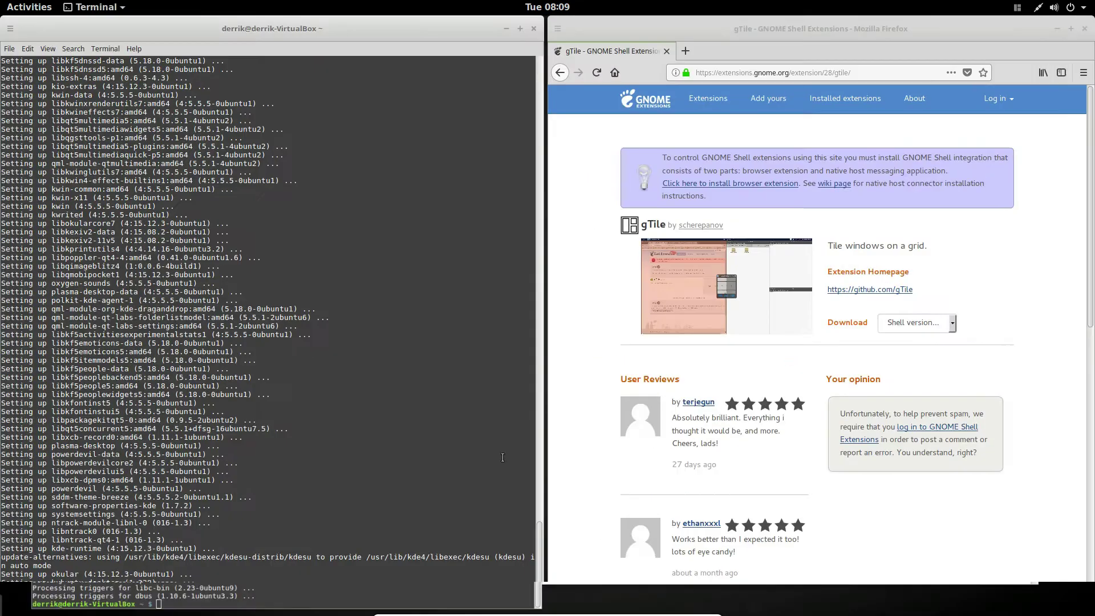
{"action": "left_click", "coordinate": [1016, 10]}
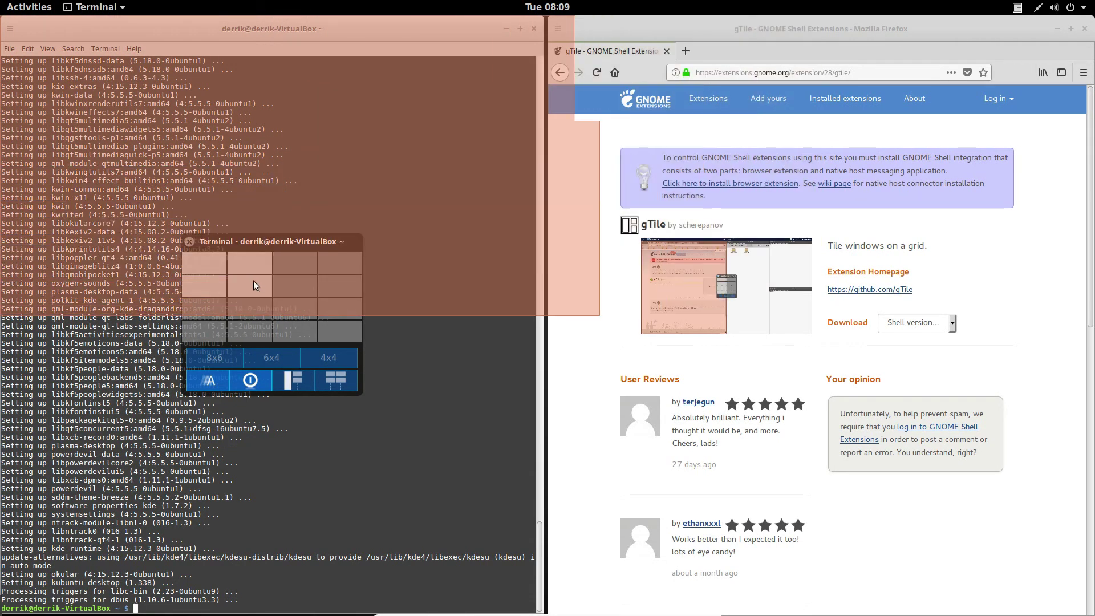
{"action": "left_click", "coordinate": [255, 281]}
Step: Bring GParted forward from the overview and tile it into the bottom-left quarter
{"action": "key", "text": "super"}
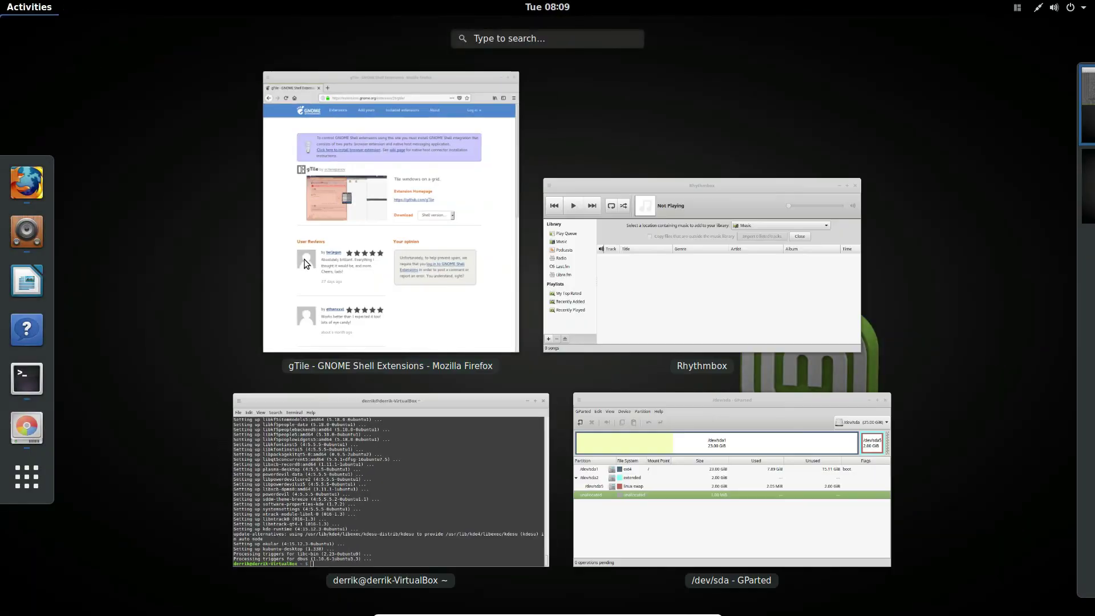
{"action": "left_click", "coordinate": [673, 454]}
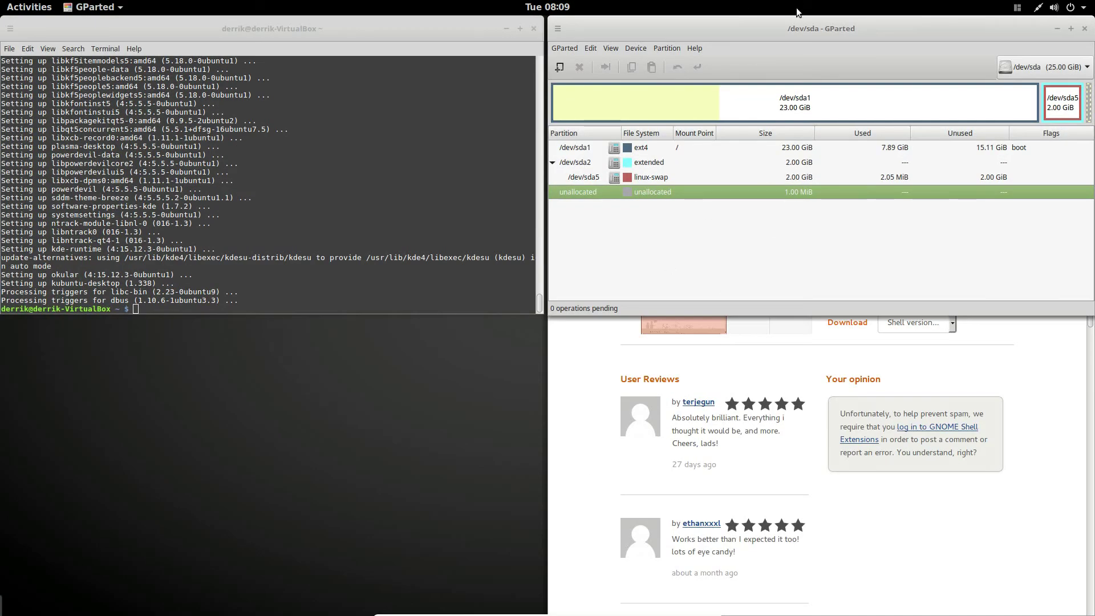
{"action": "left_click", "coordinate": [1017, 8]}
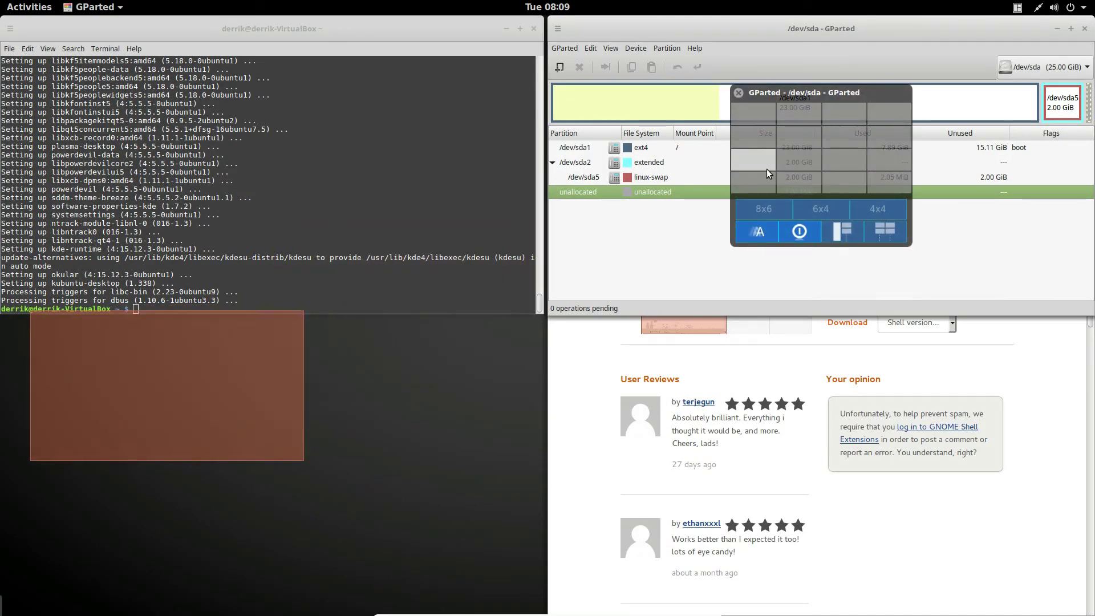
{"action": "left_click", "coordinate": [767, 170]}
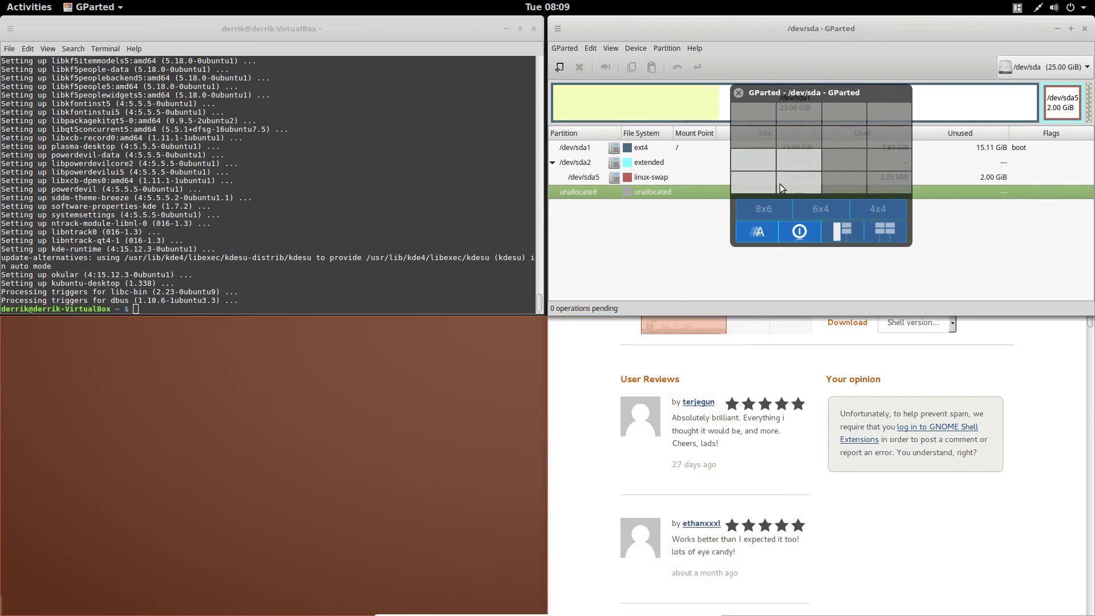
{"action": "left_click", "coordinate": [781, 184]}
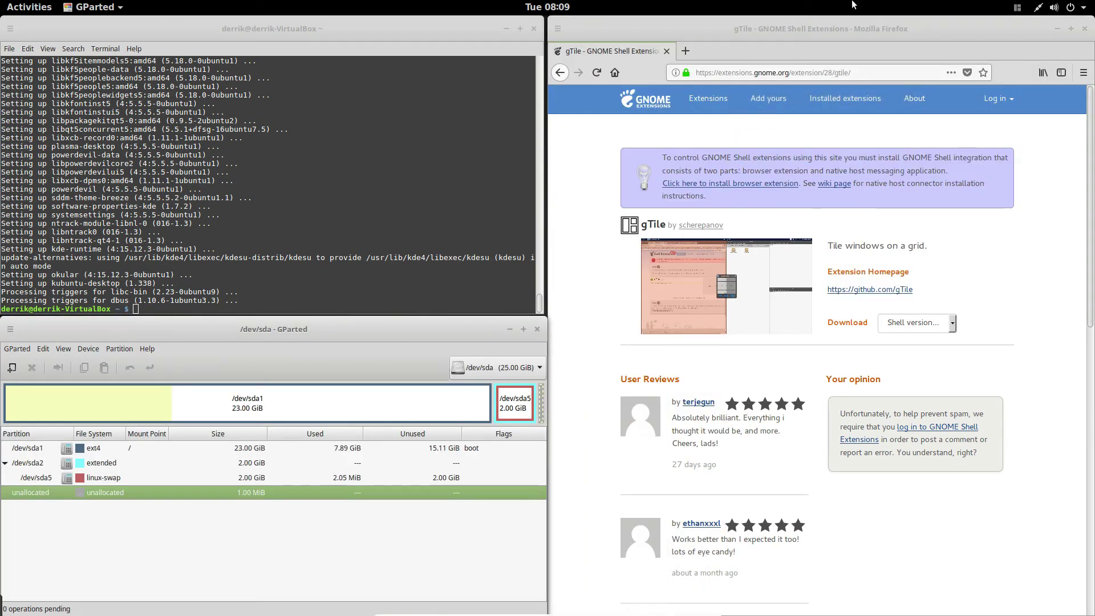
Step: Over GParted, switch gTile's grid from 8x6 to 6x4, then apply main-and-list auto-tile
{"action": "left_click", "coordinate": [1017, 8]}
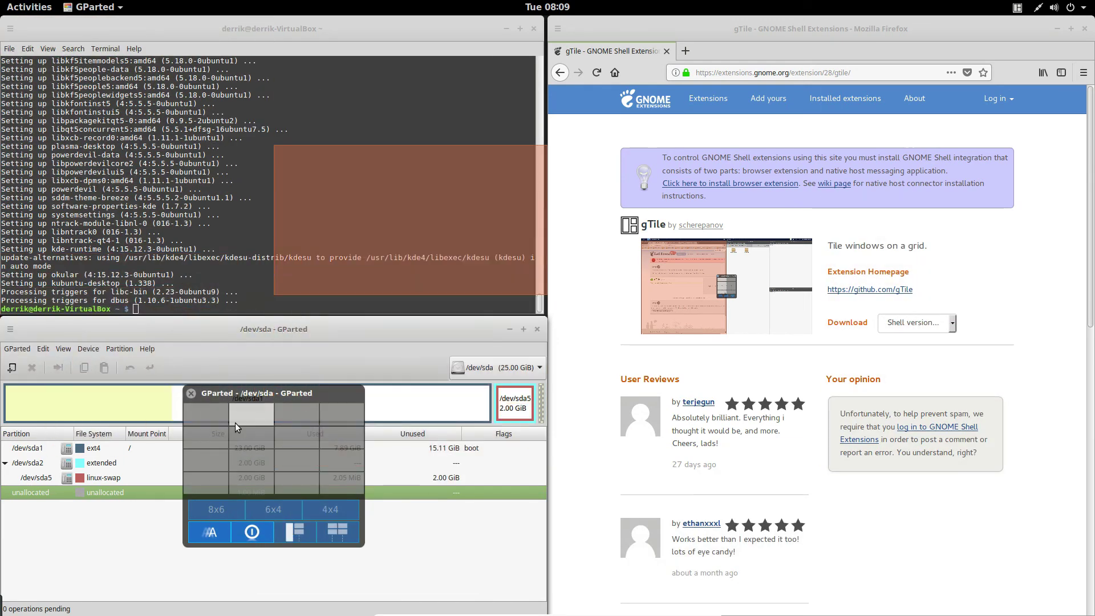
{"action": "left_click", "coordinate": [223, 511]}
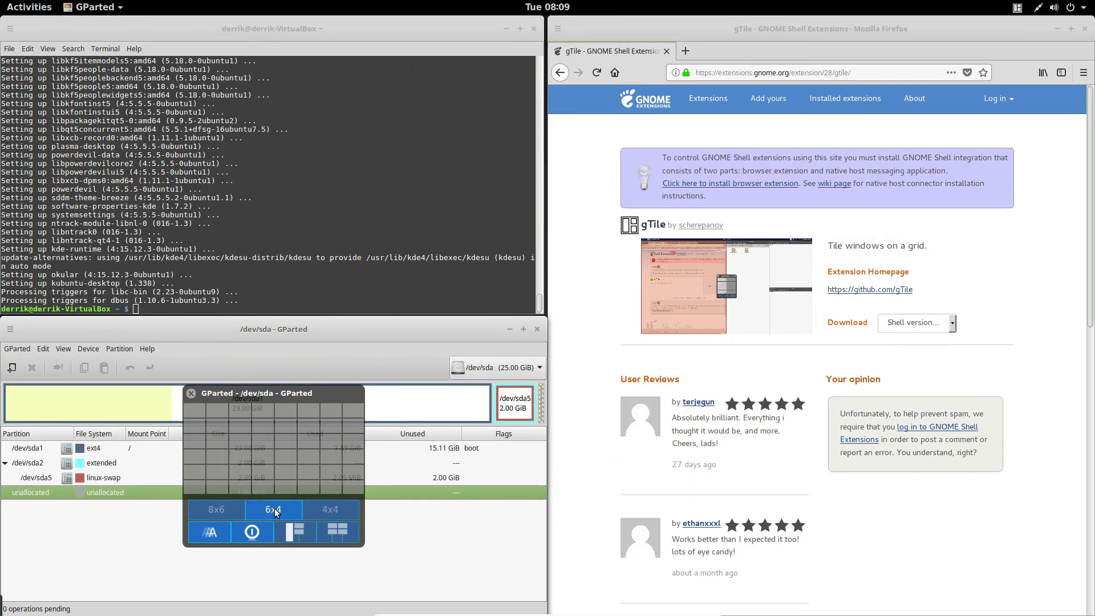
{"action": "left_click", "coordinate": [258, 508]}
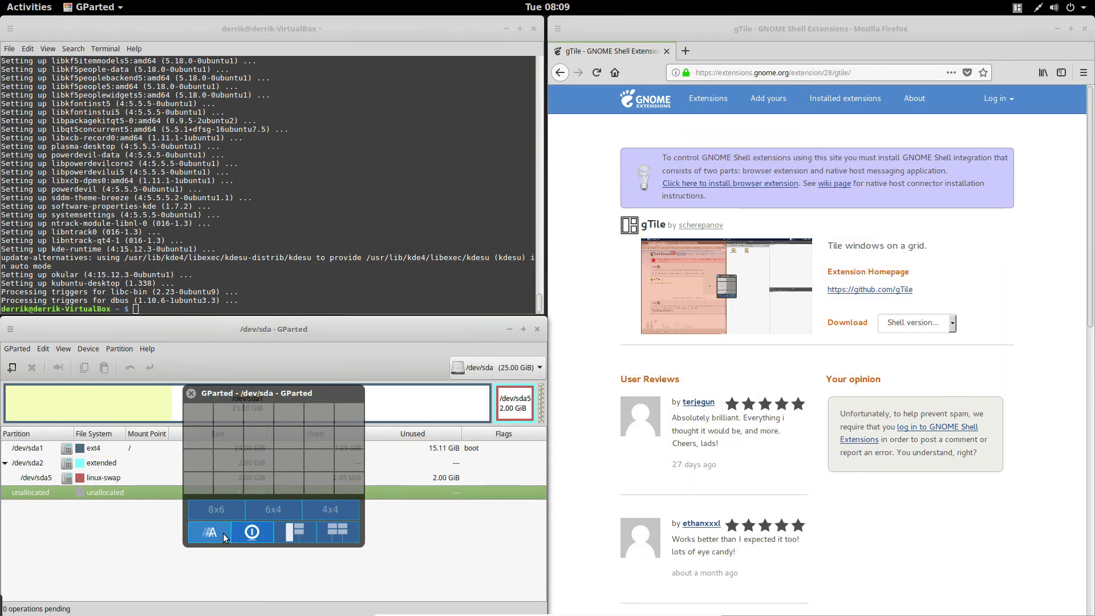
{"action": "left_click", "coordinate": [296, 535]}
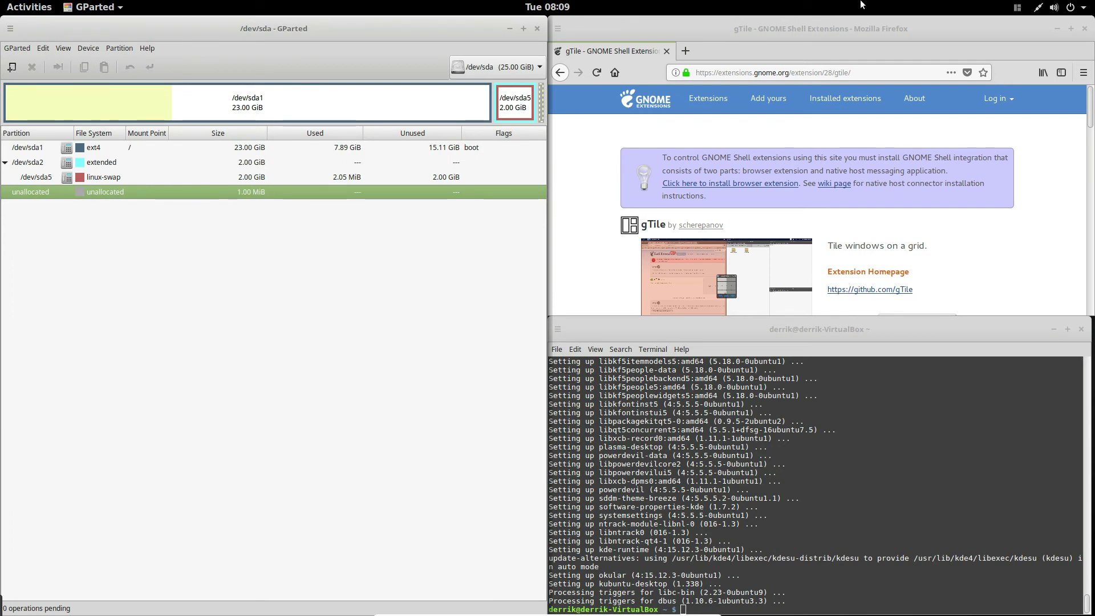